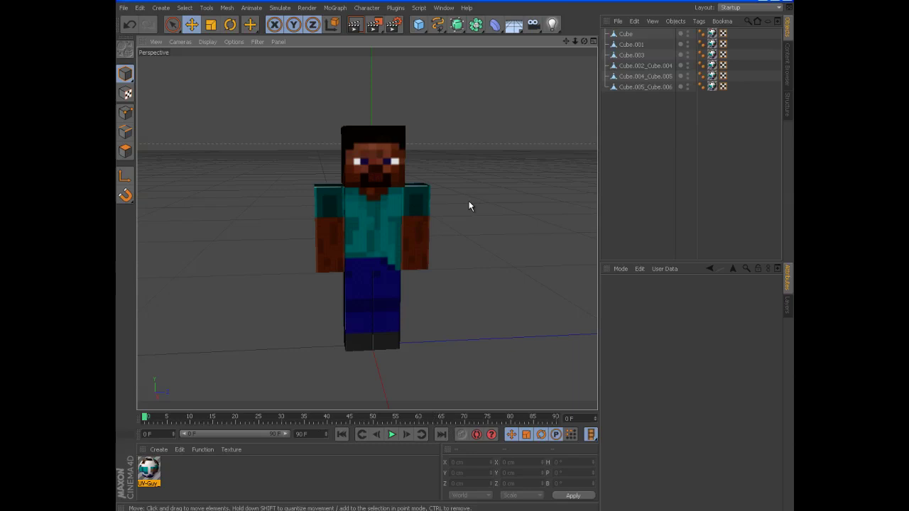
Step: Try selecting the arm and head cubes, then undo to get the torso cube selected again
left_click(407, 200)
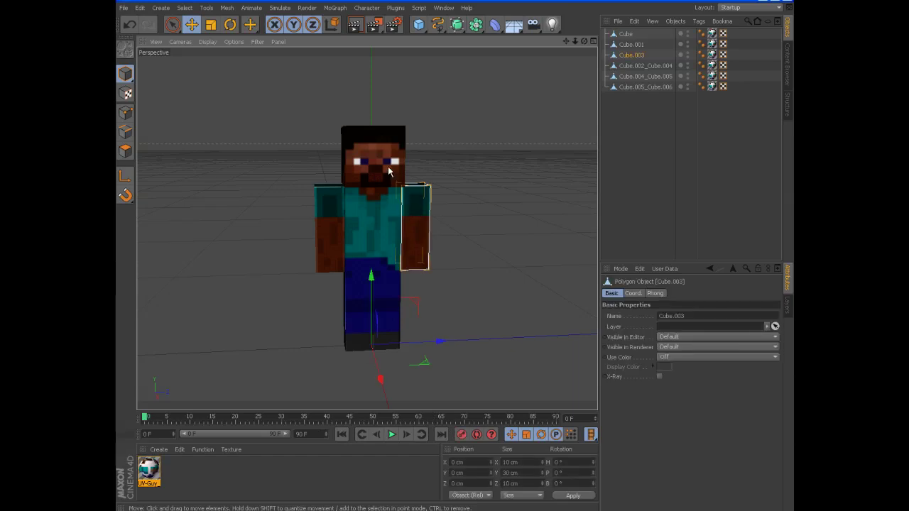
left_click(388, 170)
left_click(449, 251)
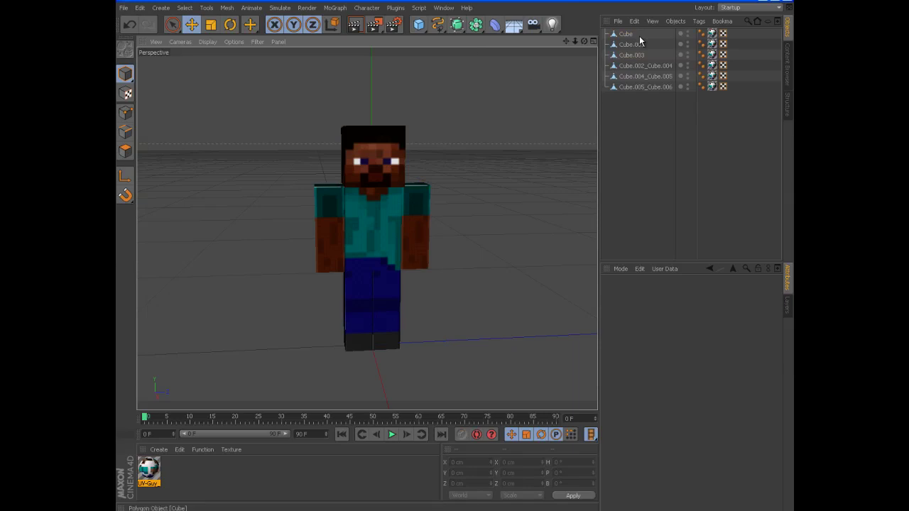
left_click(422, 214)
left_click(372, 145)
left_click(335, 226)
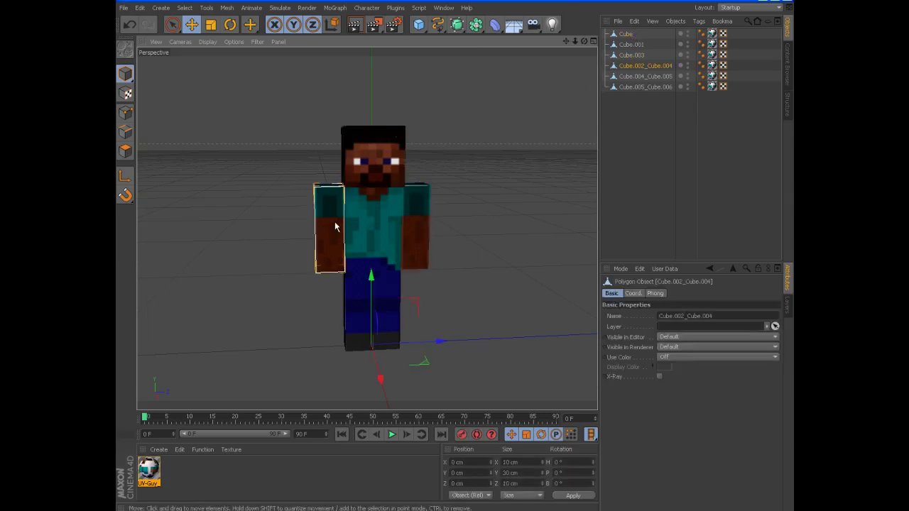
left_click(495, 230)
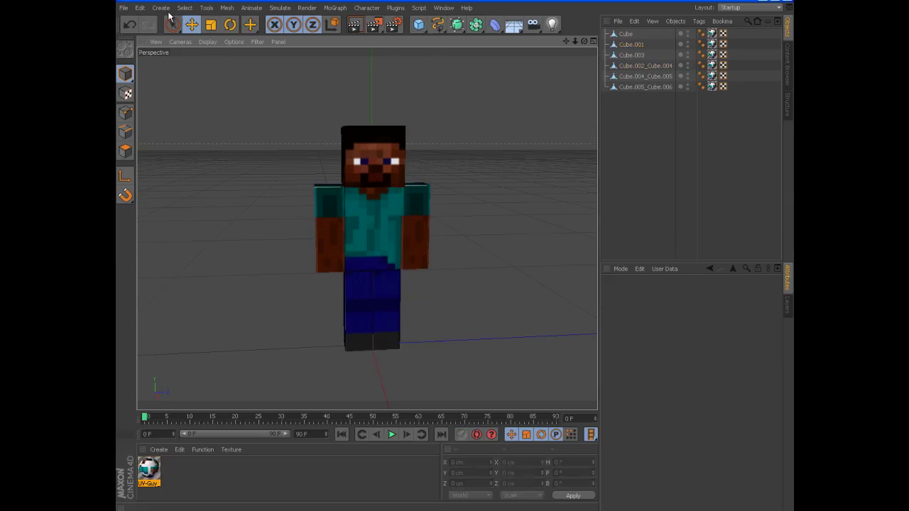
left_click(139, 8)
left_click(150, 20)
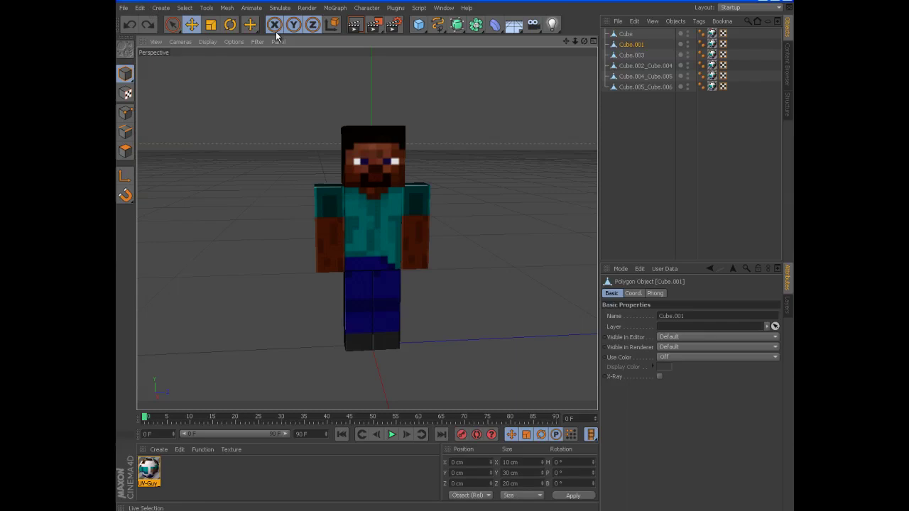
Step: Add a Null and make all six body cubes its children
left_click_drag(420, 27, 449, 42)
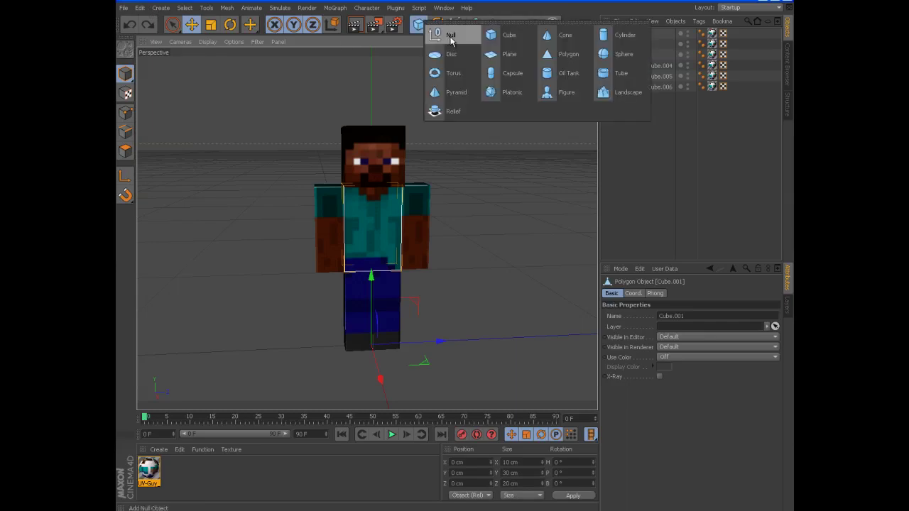
left_click(450, 39)
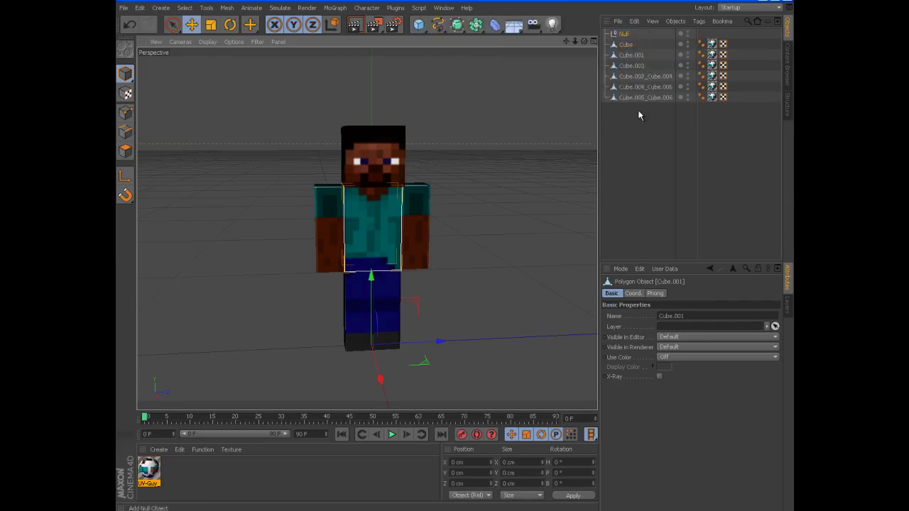
left_click_drag(639, 111, 623, 35)
left_click(616, 36)
left_click(608, 33)
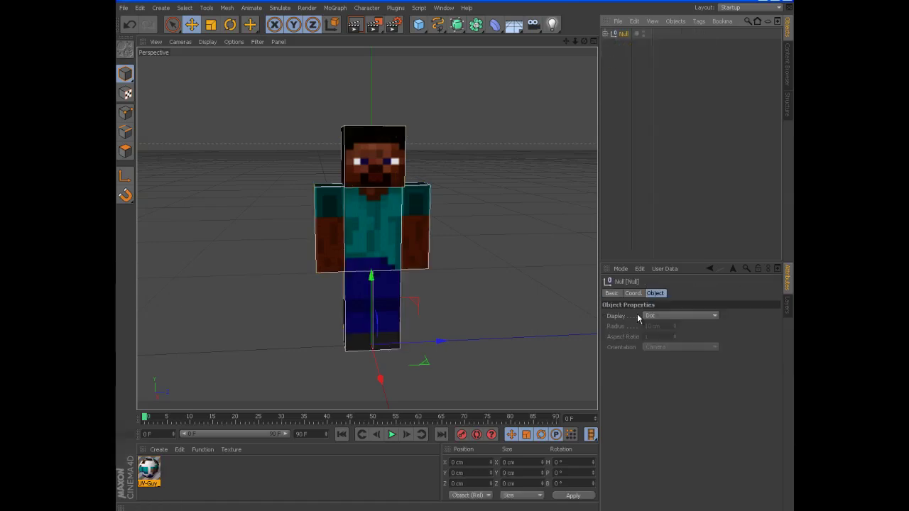
Step: Rename the null to 'steve'
left_click(617, 294)
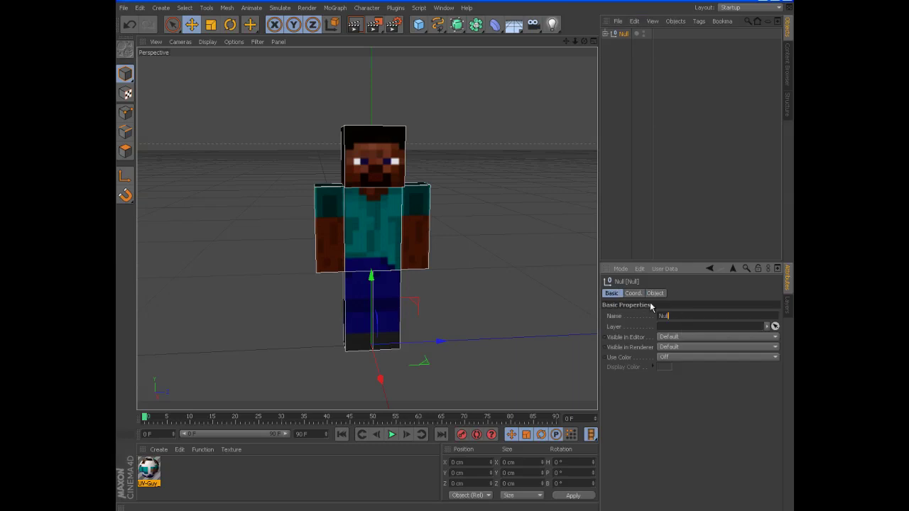
left_click_drag(687, 316, 639, 316)
type("steve")
left_click(608, 200)
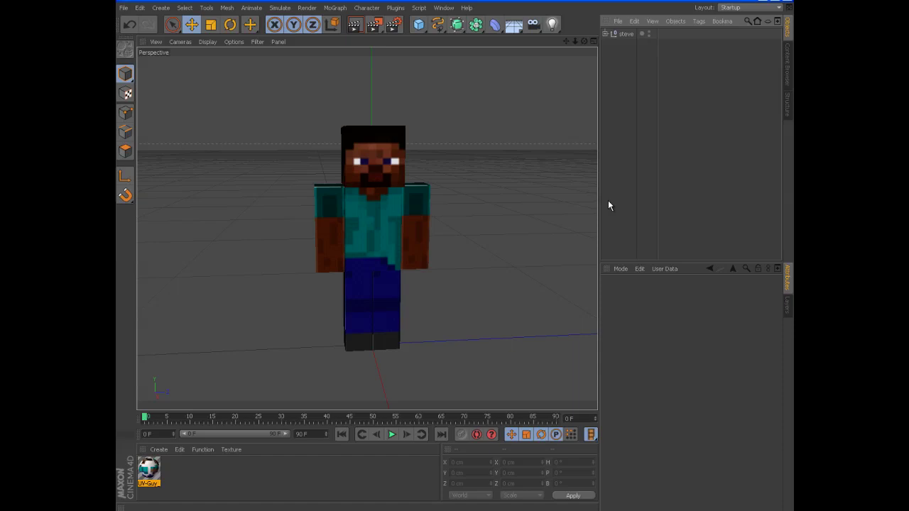
Step: Move the whole Steve model slightly along X via the steve null
left_click(400, 151)
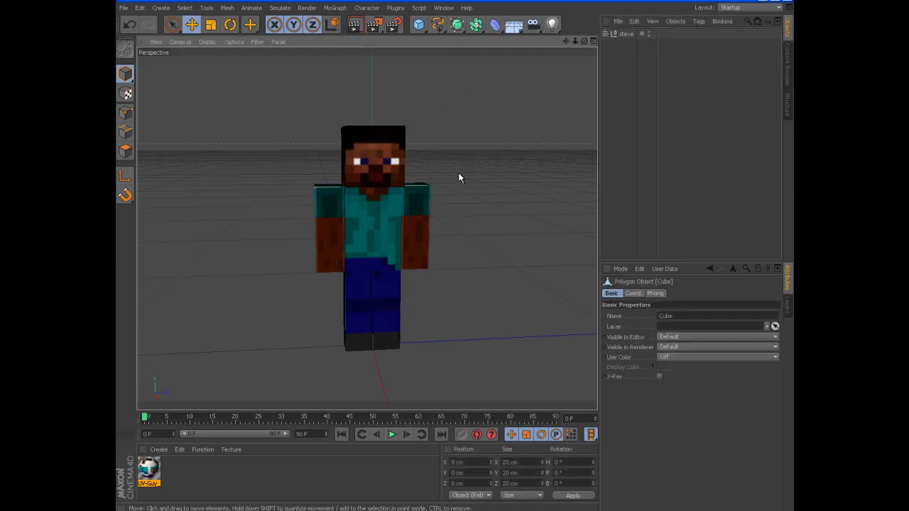
left_click(626, 35)
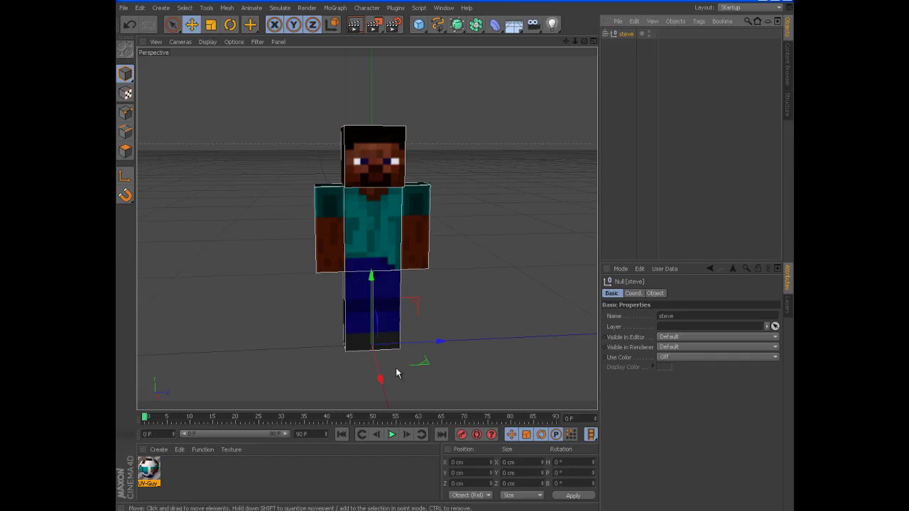
mouse_move(381, 376)
left_mouse_down()
mouse_move(374, 361)
mouse_move(378, 368)
left_mouse_up()
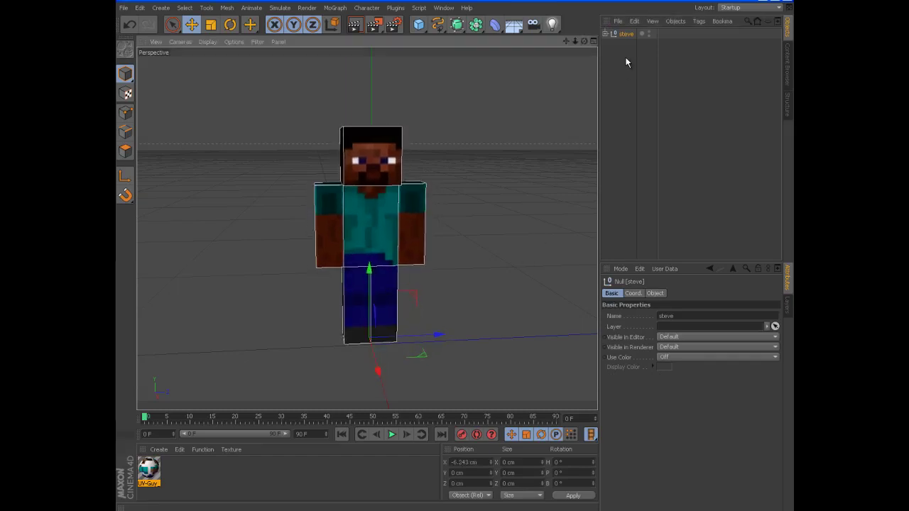
Step: Recentre the head cube's axis with Axis Center so its Y position reads 70 cm
left_click(371, 153)
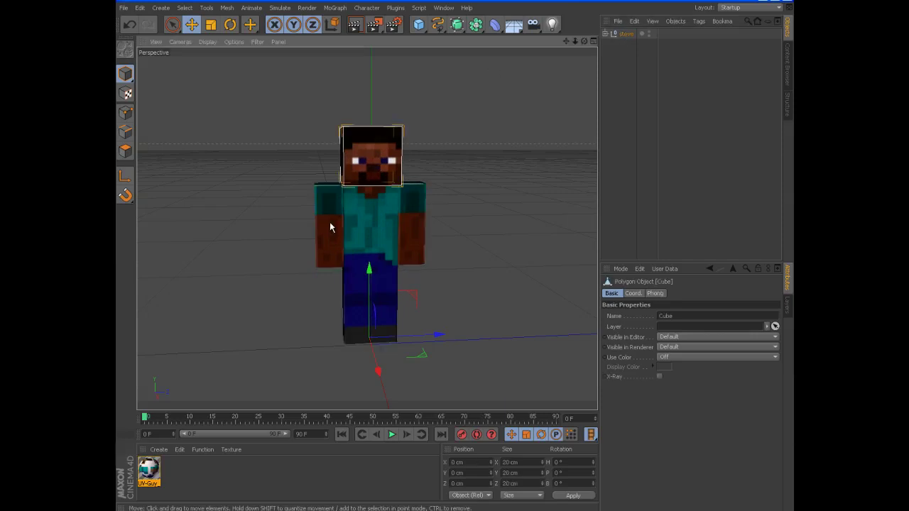
left_click(227, 9)
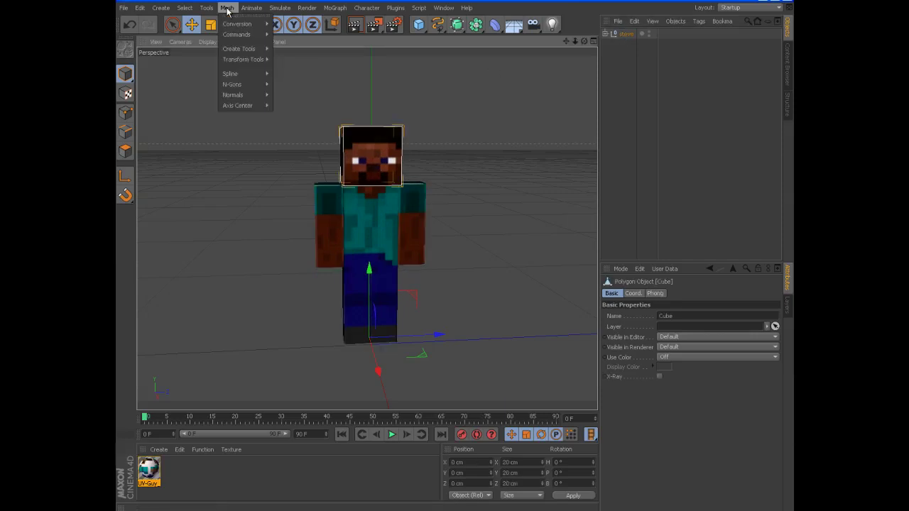
mouse_move(260, 106)
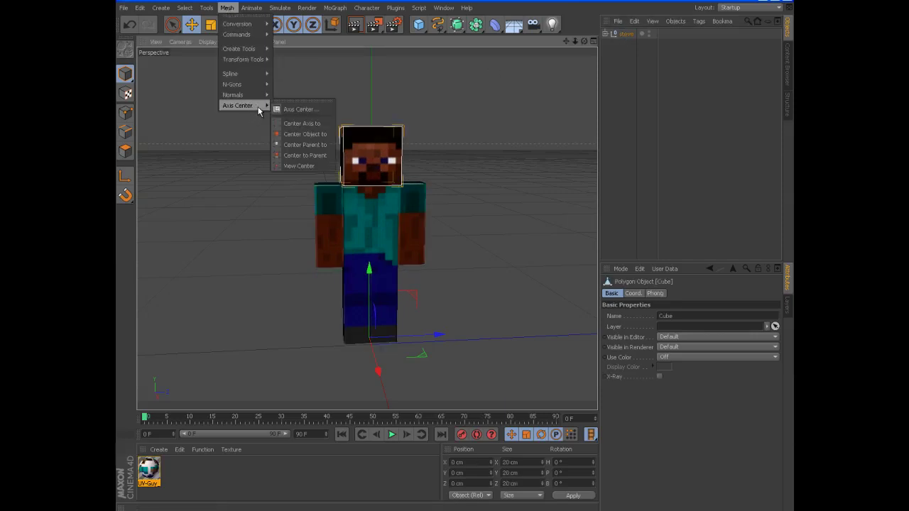
left_click(298, 103)
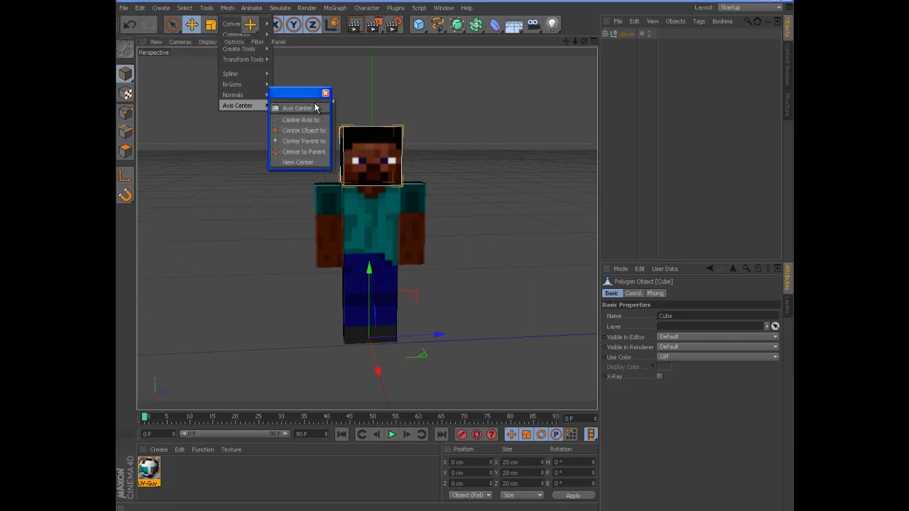
left_click(311, 109)
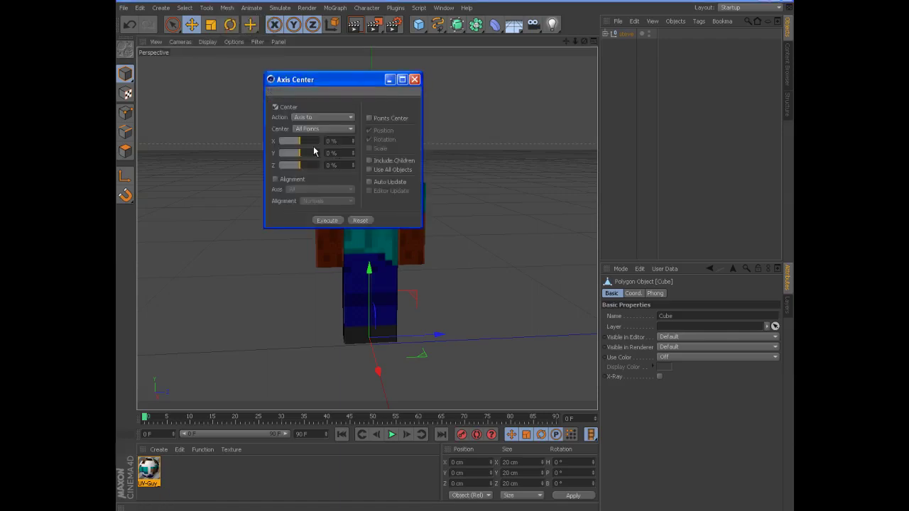
left_click(334, 219)
left_click_drag(372, 81, 255, 73)
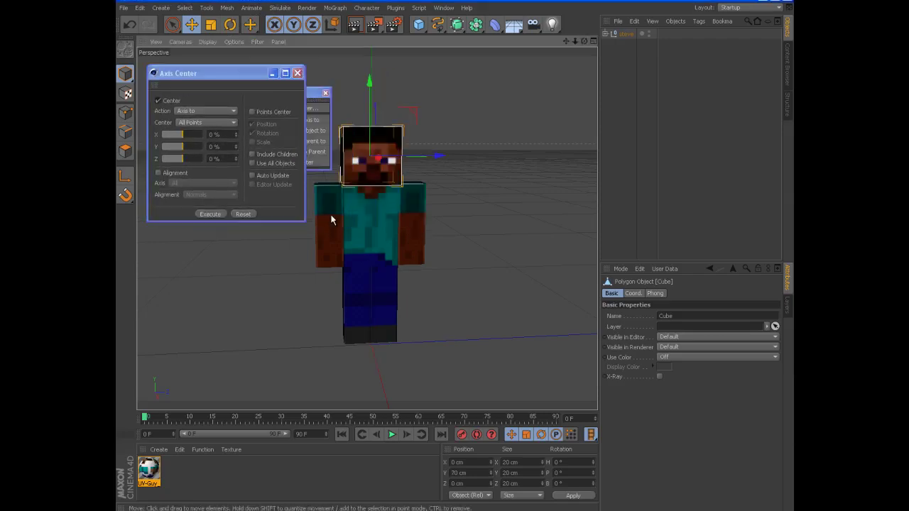
Step: Move the arm and leg cubes' axes up to their tops, legs reading Y 30 cm
left_click(330, 217)
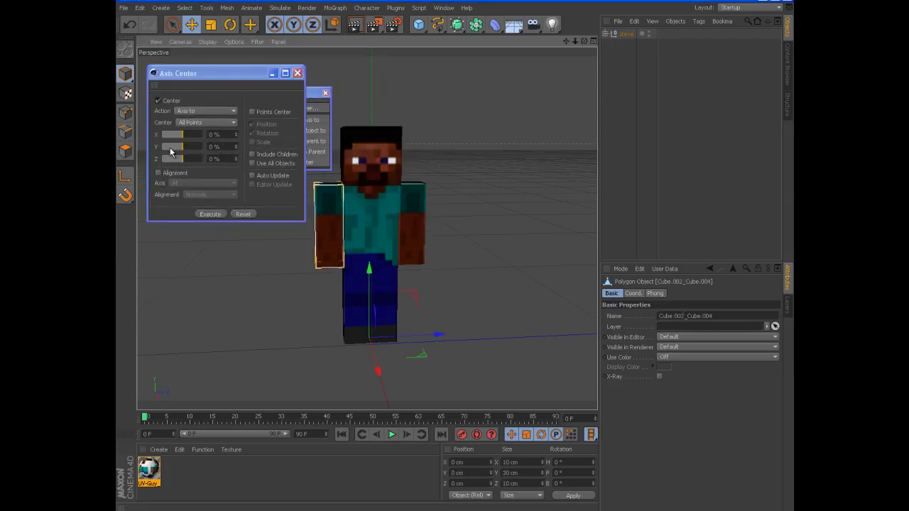
left_click_drag(181, 151, 200, 153)
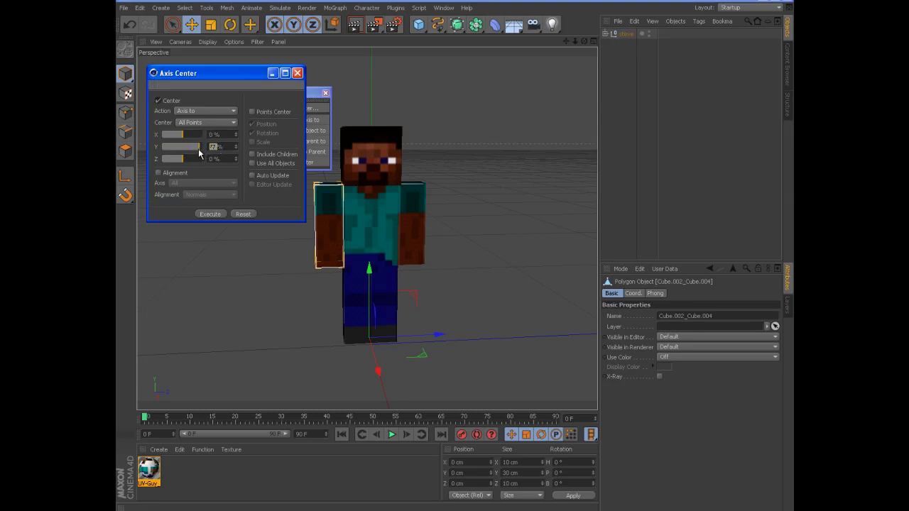
left_click(210, 213)
left_click(420, 228)
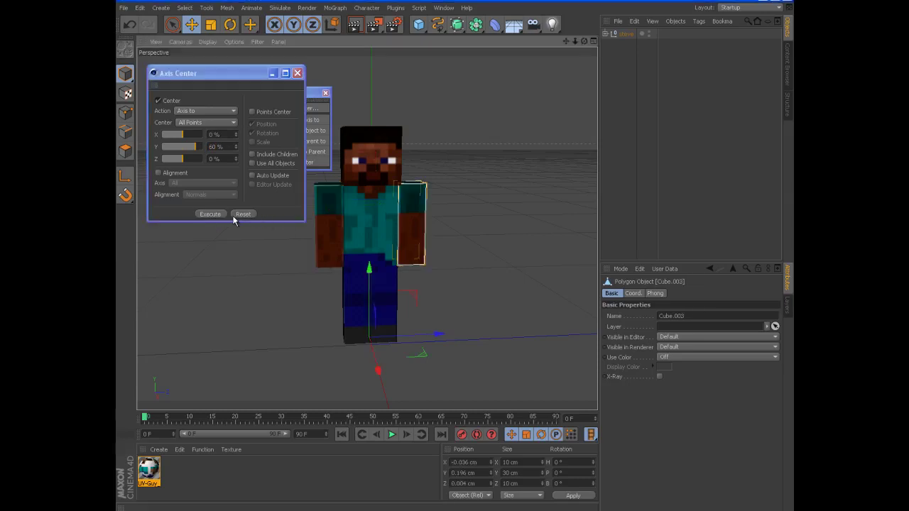
left_click(211, 214)
left_click_drag(197, 151, 233, 152)
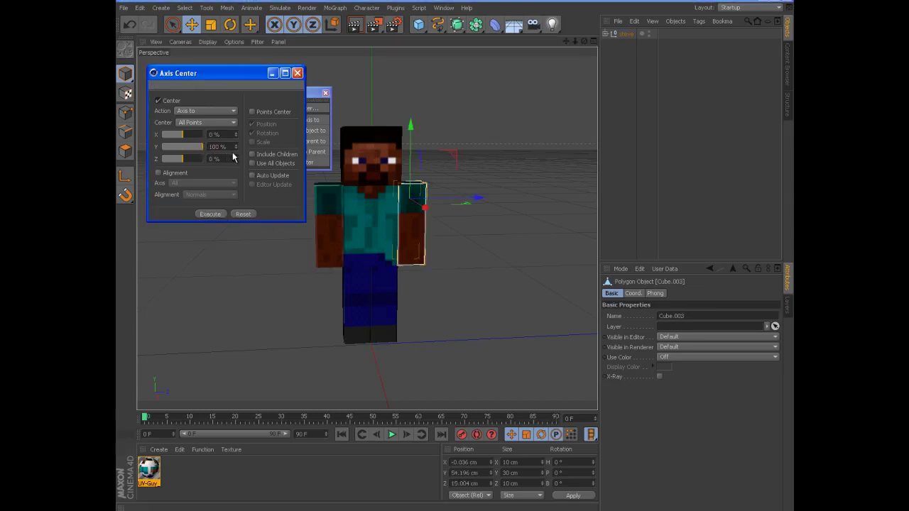
left_click(353, 299)
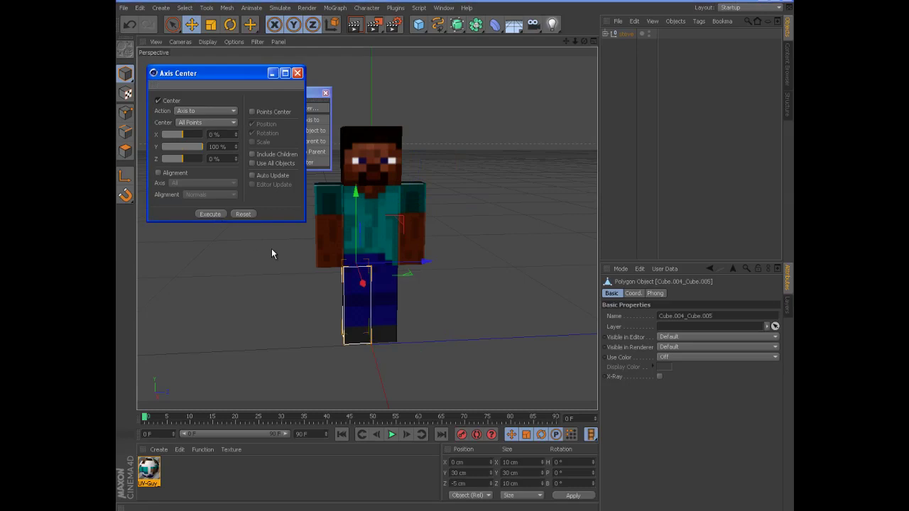
left_click(383, 305)
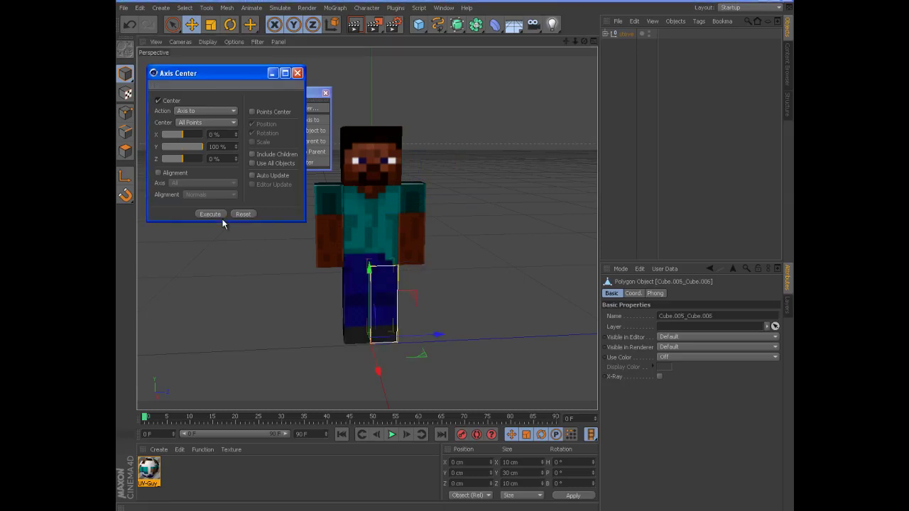
left_click(221, 215)
Step: Close the Axis Center window, check the torso and head, then deselect
left_click(297, 73)
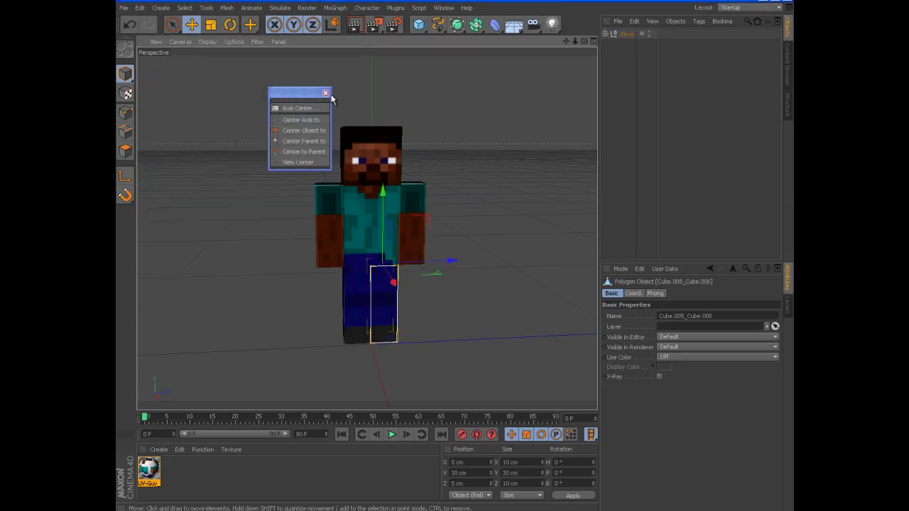
left_click(394, 222)
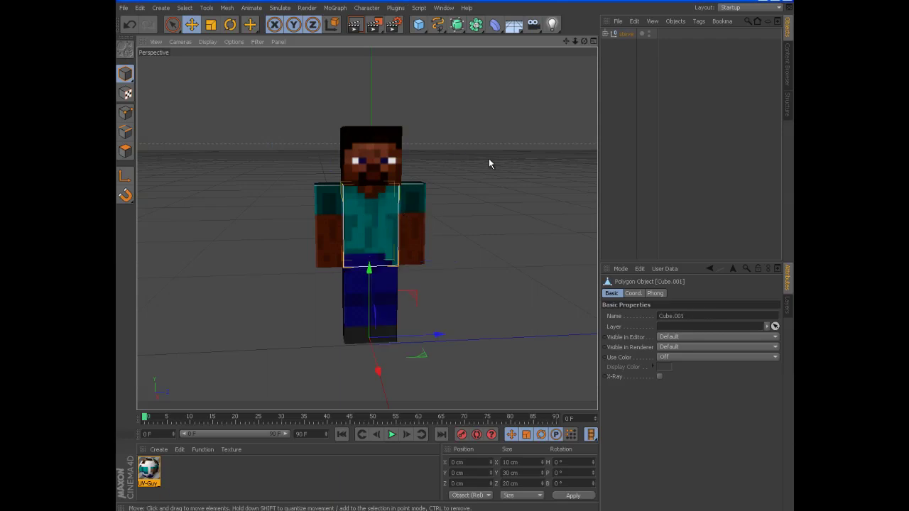
left_click(392, 141)
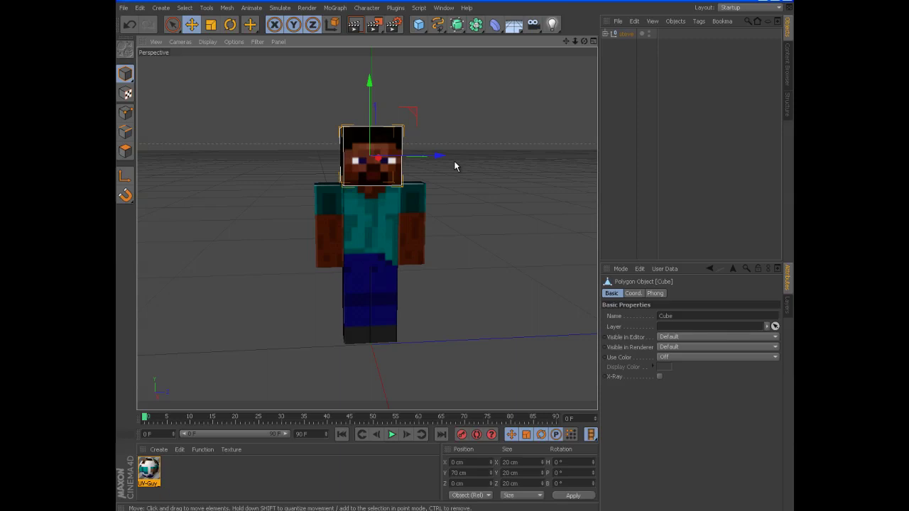
left_click(479, 174)
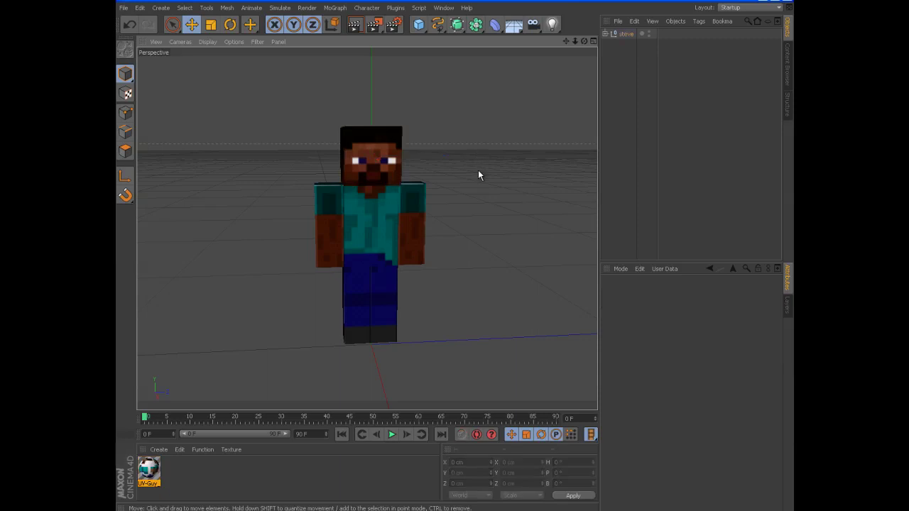
Step: Drag the steve null so the whole character rises to Y 12.18 cm
left_click(629, 35)
left_click_drag(326, 397, 317, 403)
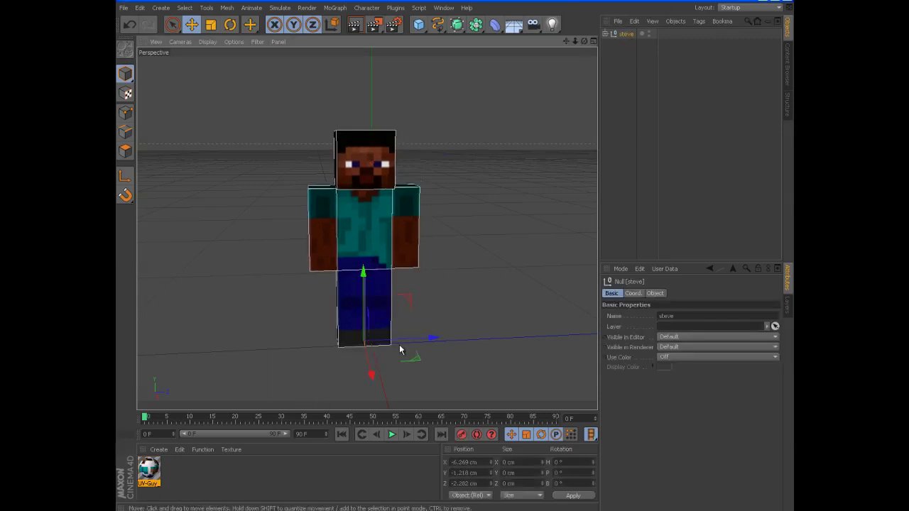
left_click_drag(400, 349, 446, 253)
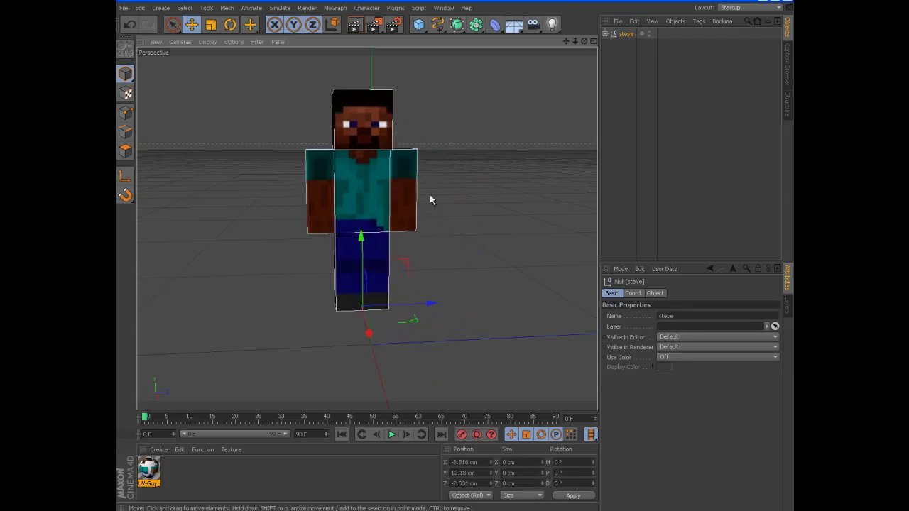
left_click(412, 196)
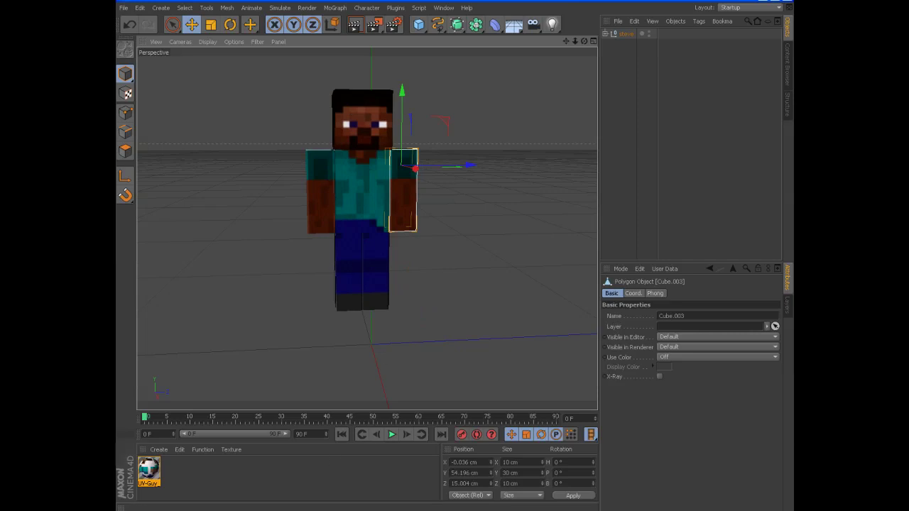
Step: Rotate the right arm (Cube.003) forward and tilt the head to P 4.258°
left_click(230, 25)
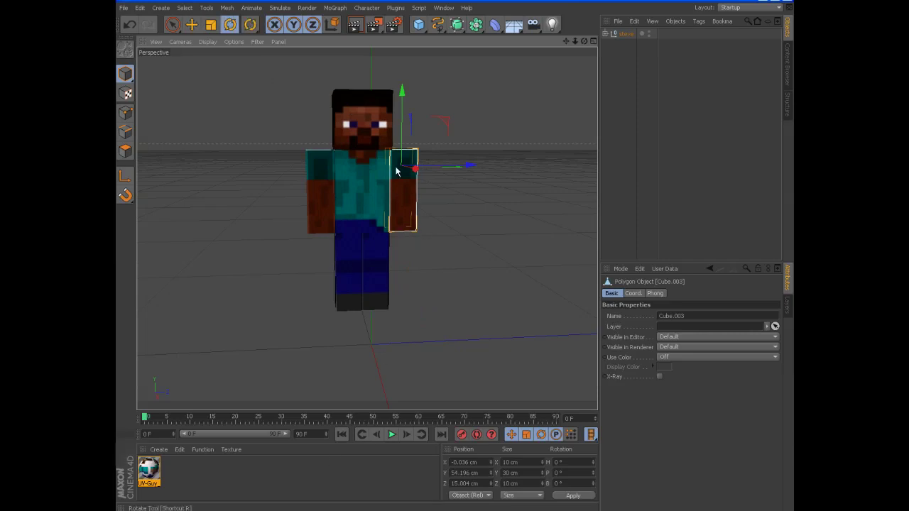
left_click(230, 26)
left_click_drag(394, 201, 424, 169)
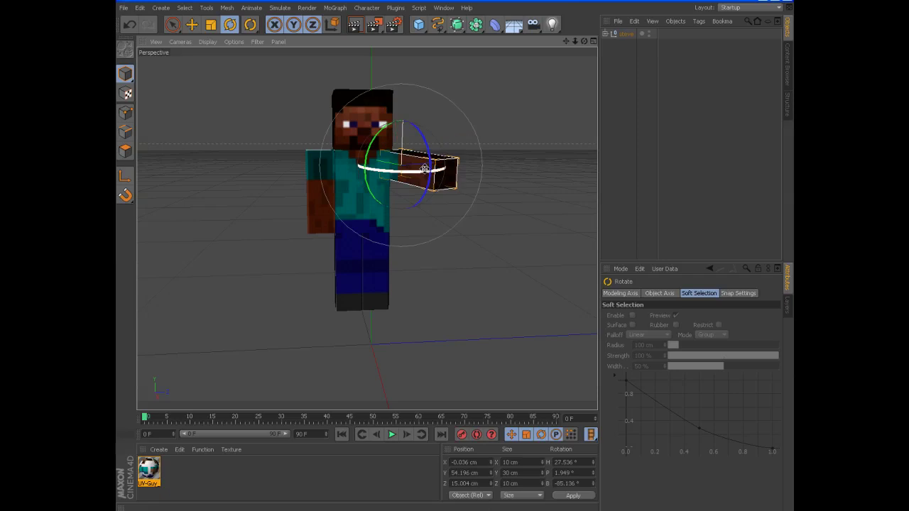
left_click(367, 133)
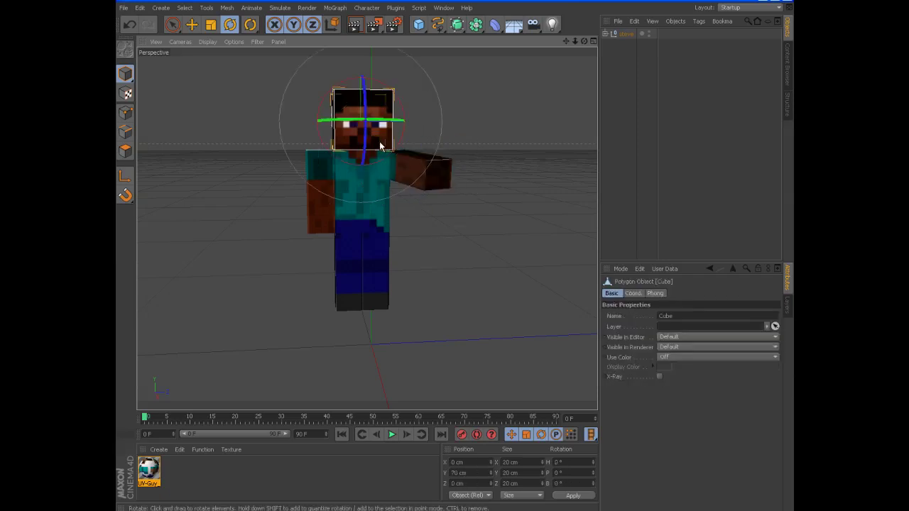
left_click_drag(368, 134, 389, 119)
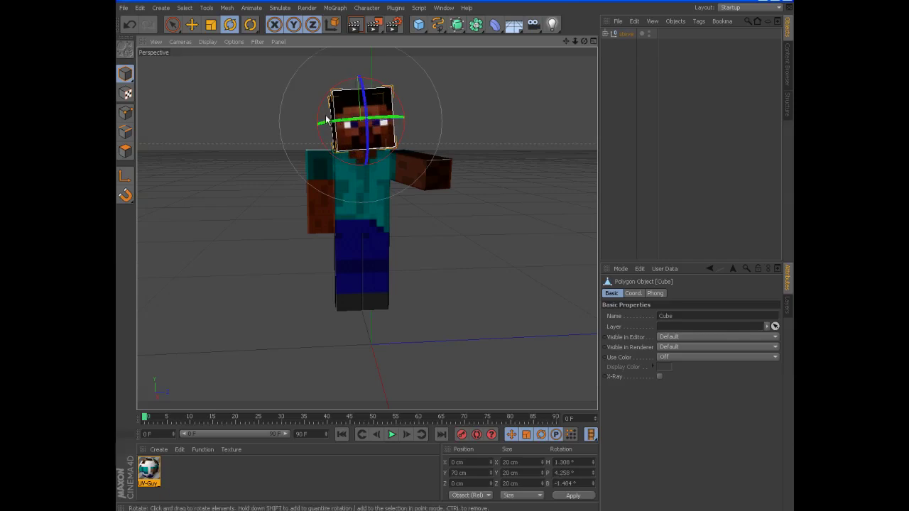
Step: Set the head's rotation H, P and B all to 0° so it faces straight ahead
left_click_drag(320, 91, 332, 91)
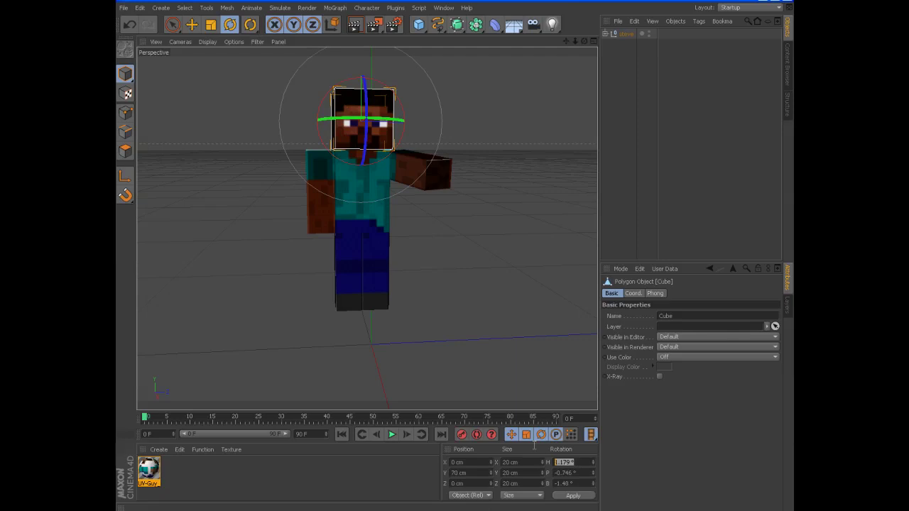
type("0")
key("Return")
double_click(577, 472)
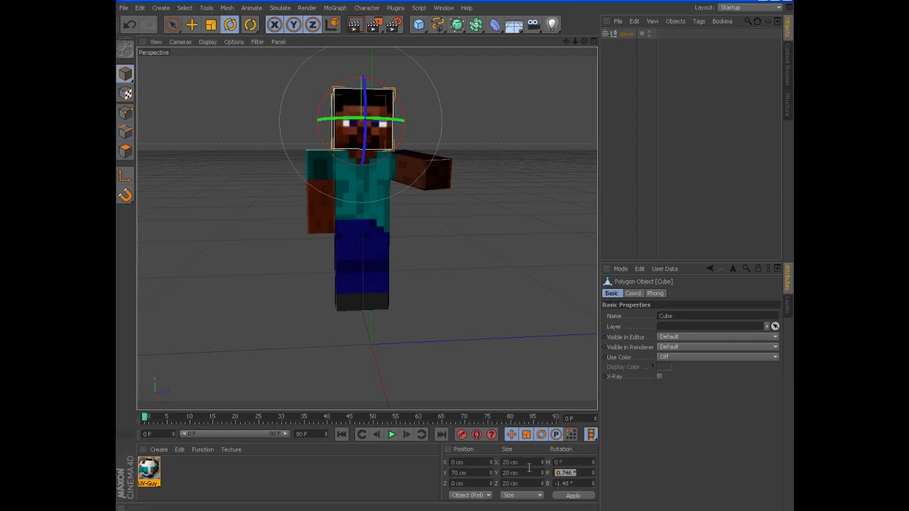
type("0")
key("Return")
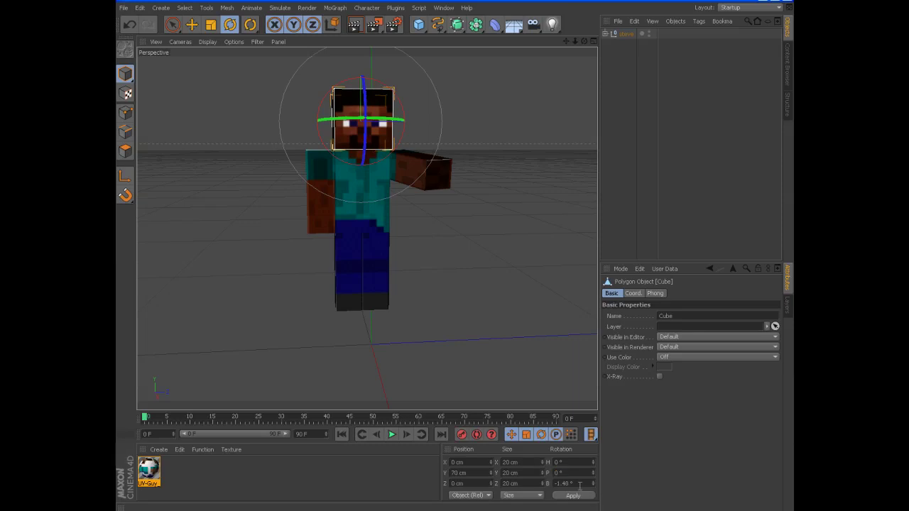
double_click(576, 483)
type("0")
key("Return")
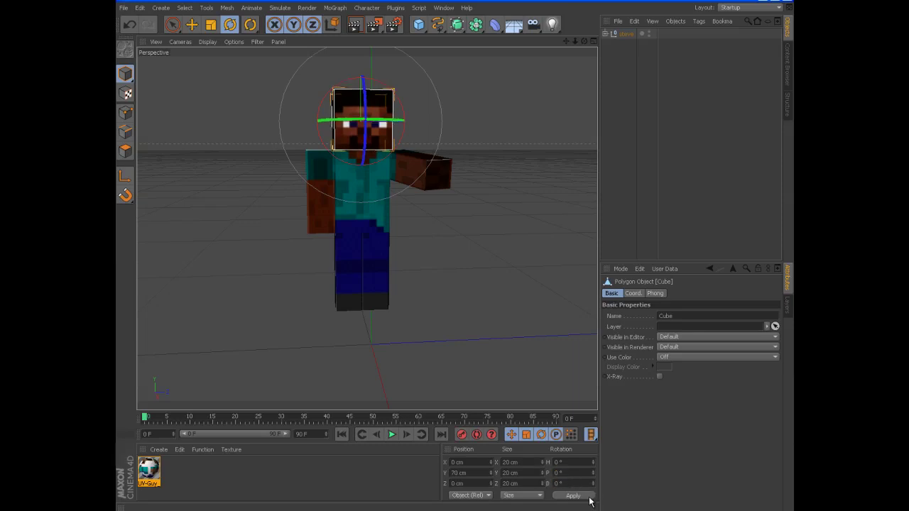
left_click(613, 49)
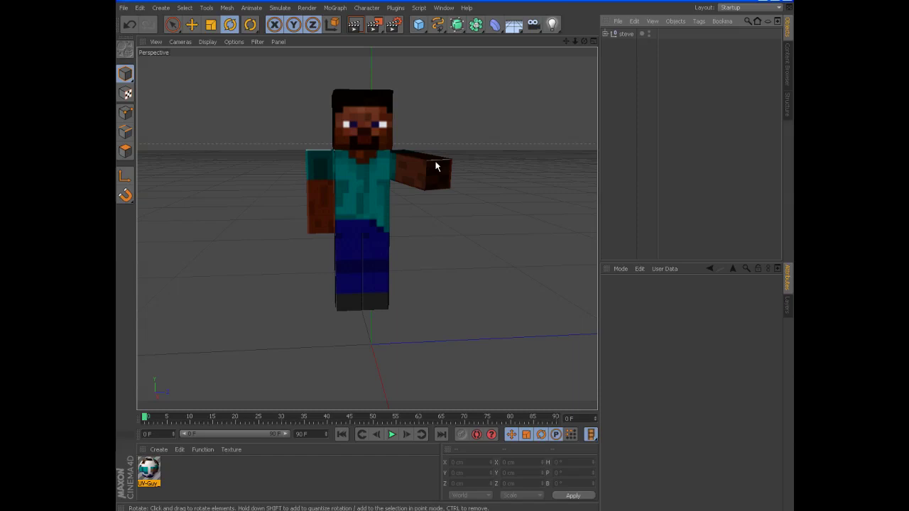
Step: Set the right arm's rotation to H 2°, P 0°, B 0° so it hangs down
left_click(454, 197)
double_click(578, 462)
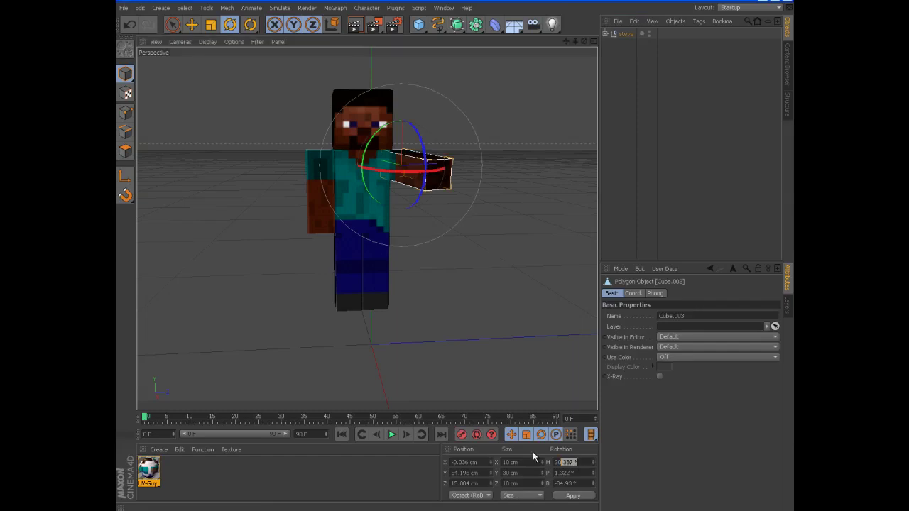
type("2")
key("Tab")
type("0")
key("Tab")
type("0")
left_click(578, 496)
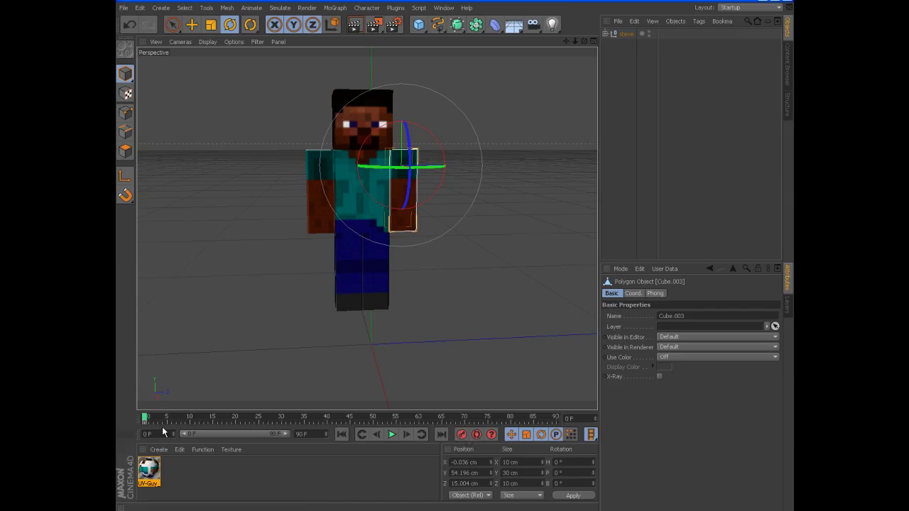
Step: At frame 15, raise the arm to B −121.959° and record a keyframe
left_click_drag(146, 419, 220, 419)
left_click_drag(410, 189, 454, 242)
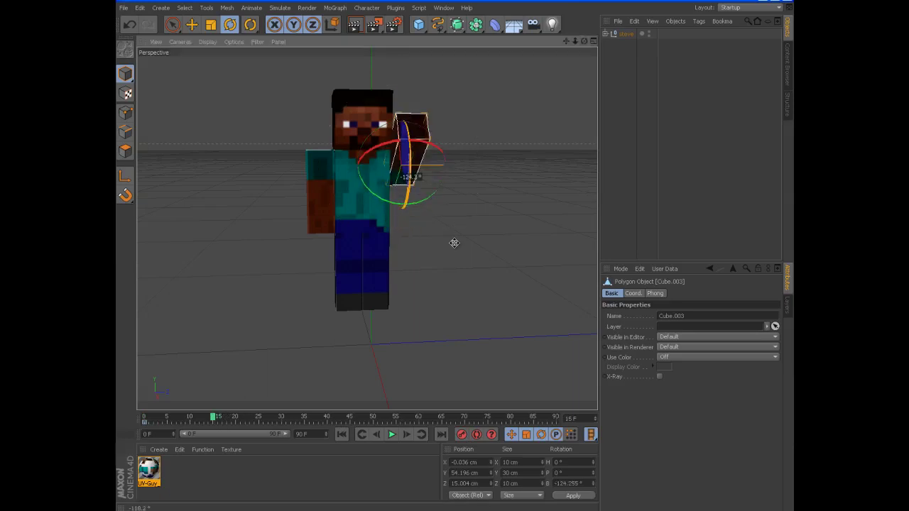
left_click_drag(411, 213, 444, 159)
left_click(464, 437)
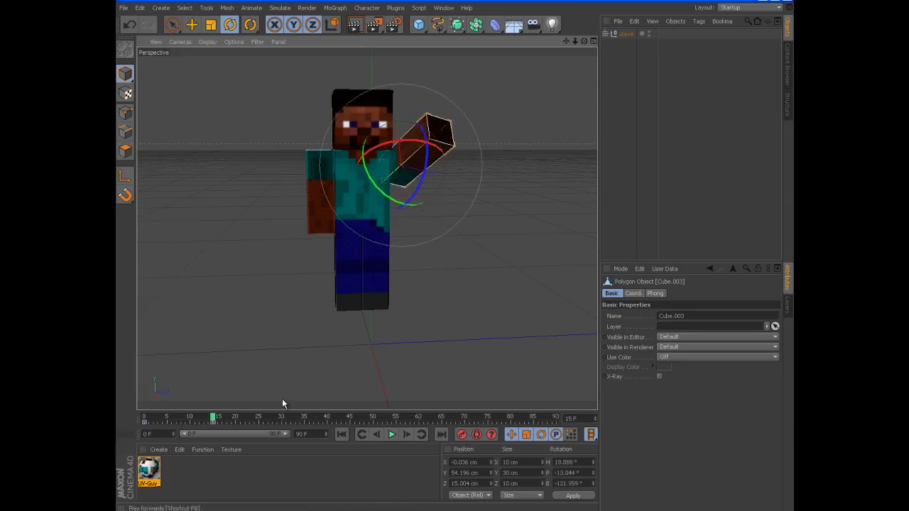
left_click_drag(215, 419, 190, 424)
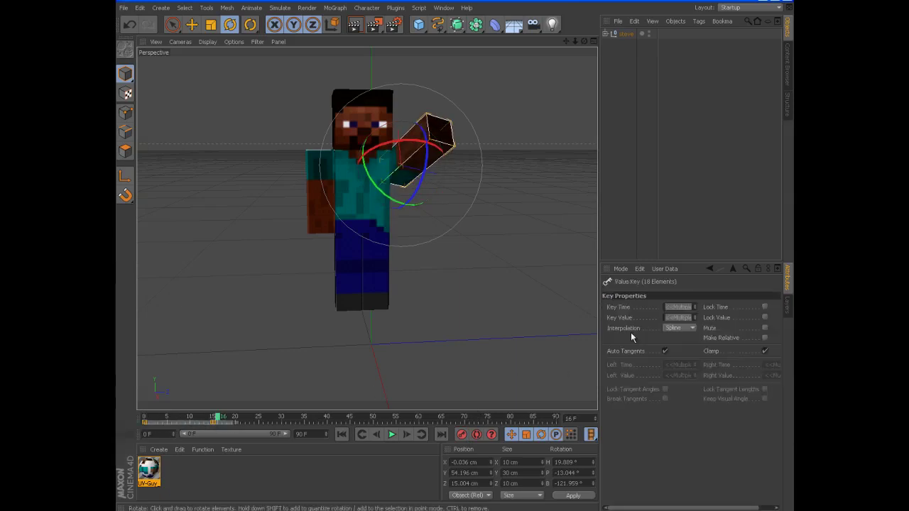
Step: Switch the arm keys' interpolation from Spline to Linear and preview frames 2–12
left_click(675, 328)
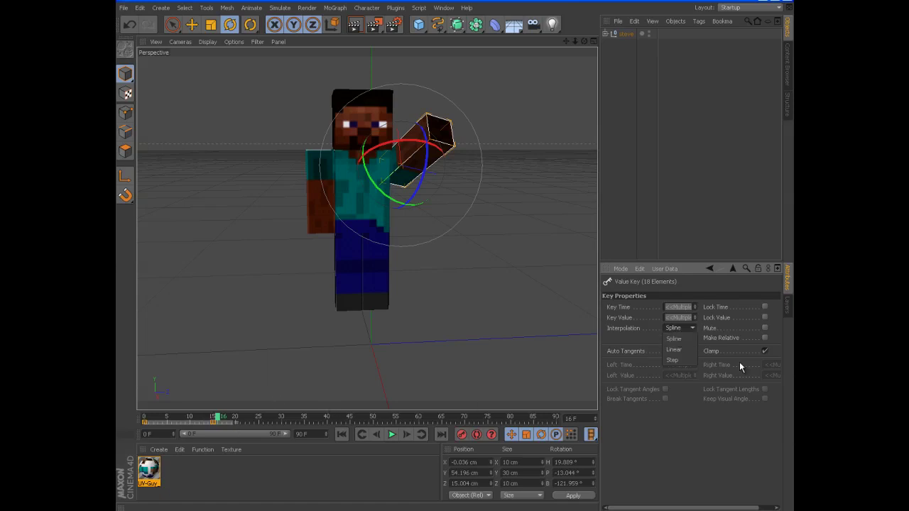
left_click(673, 349)
left_click_drag(219, 416, 178, 415)
left_click_drag(176, 417, 139, 419)
left_click(327, 371)
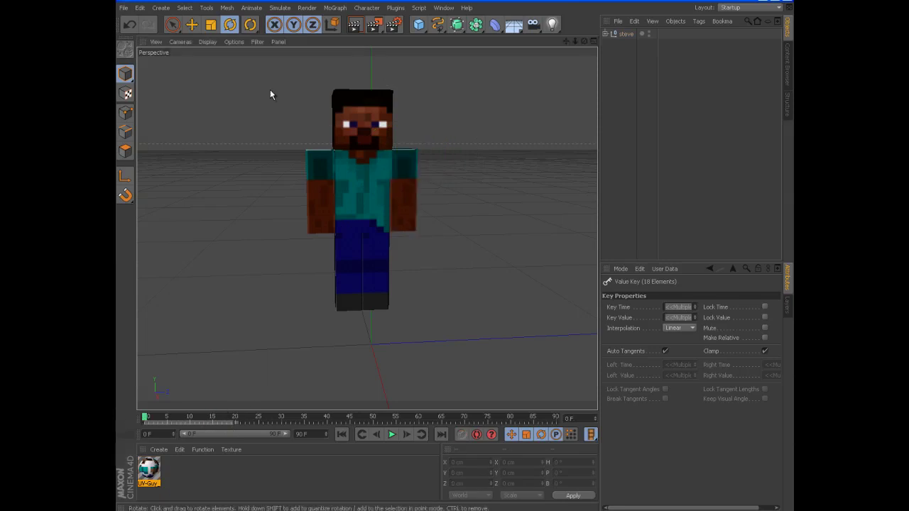
Step: Tick Ambient Occlusion in the Render Settings, then close that window
left_click(393, 25)
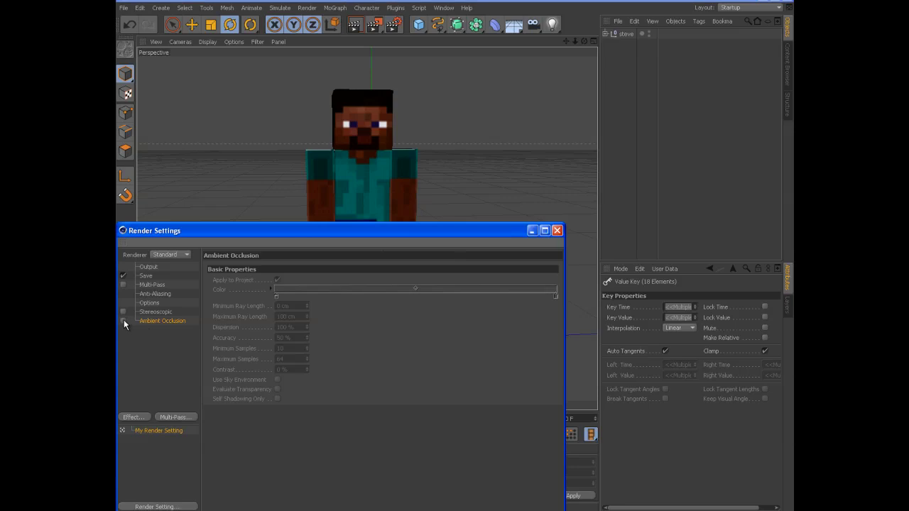
left_click(123, 320)
left_click_drag(224, 233, 240, 177)
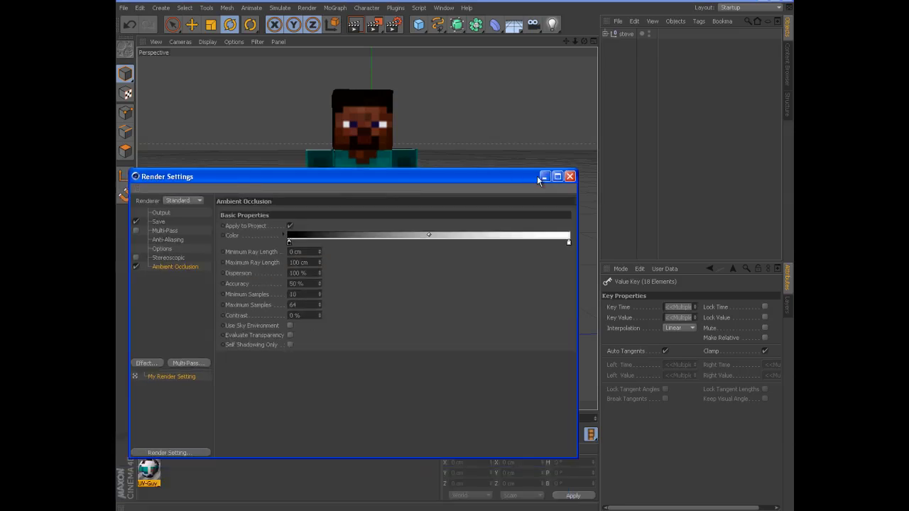
left_click(568, 177)
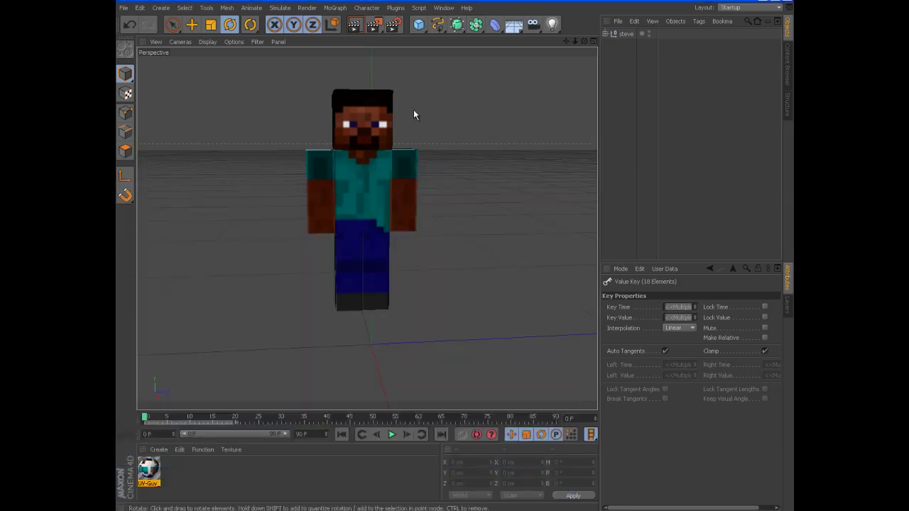